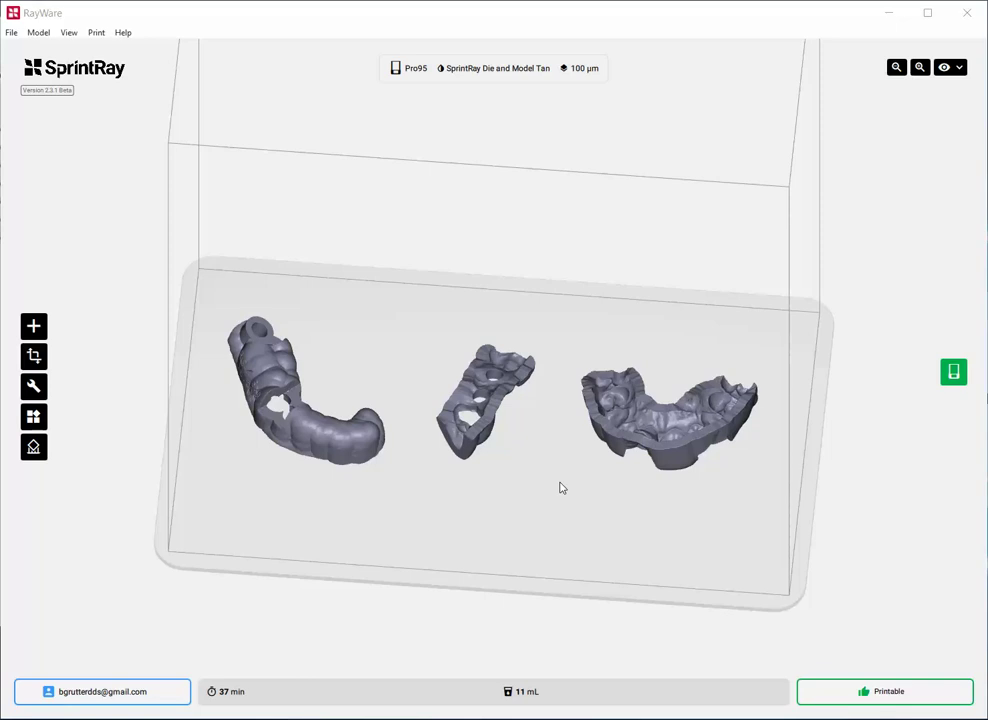
# Examine the three surgical guides on the build plate from several angles and at closer range.
pyautogui.moveTo(560, 482); pyautogui.dragTo(548, 471, button='right')
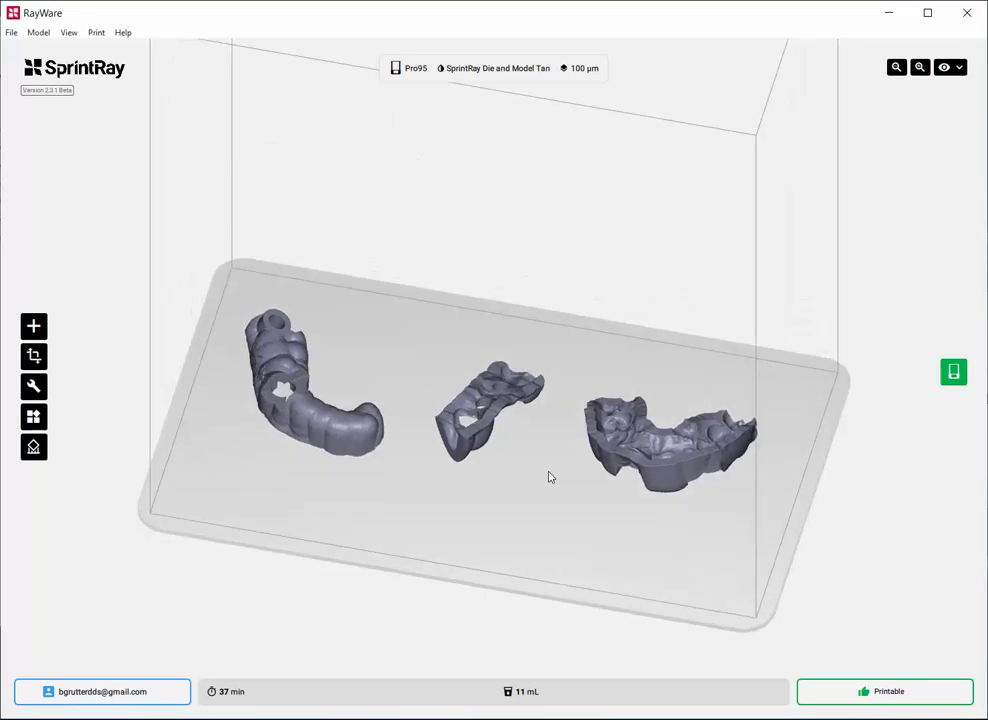
pyautogui.moveTo(549, 481); pyautogui.dragTo(549, 484)
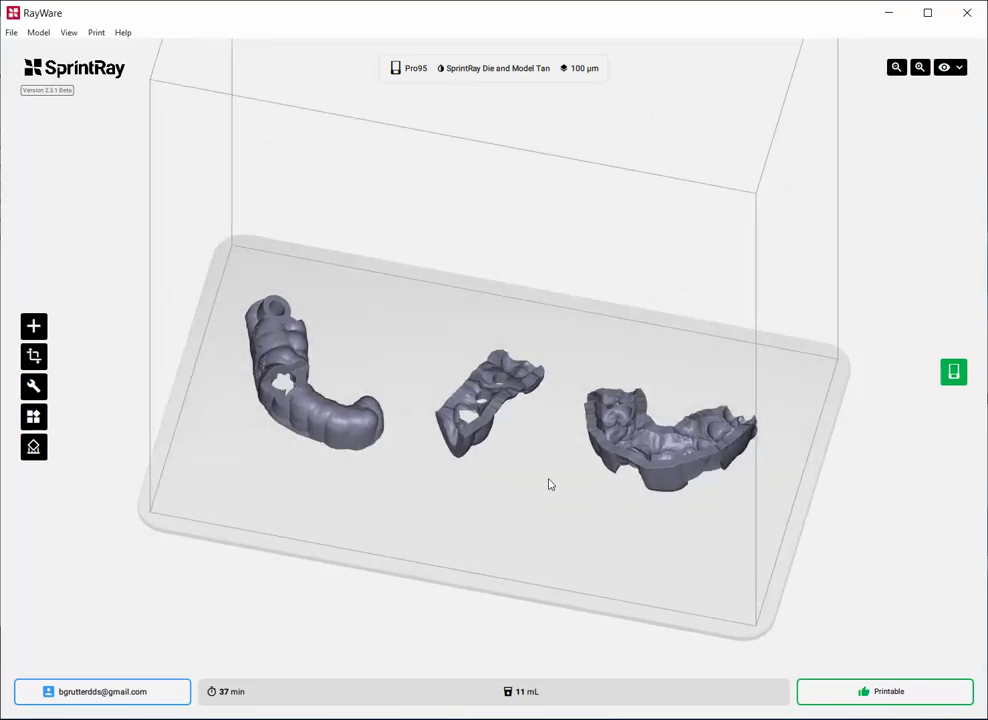
pyautogui.moveTo(526, 494); pyautogui.dragTo(481, 525)
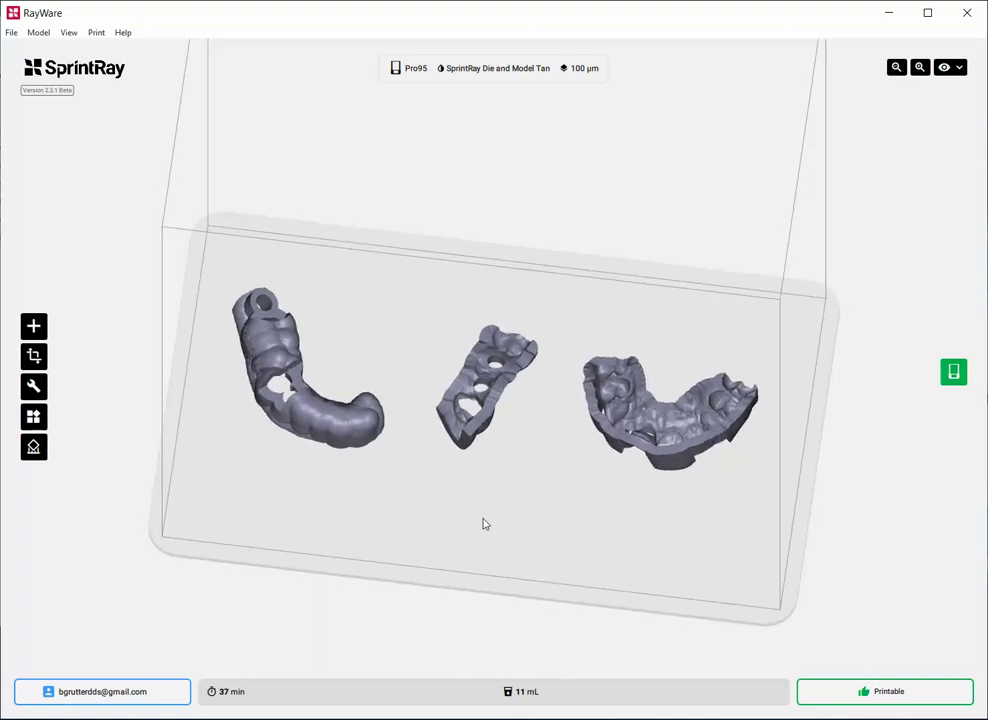
pyautogui.moveTo(482, 515); pyautogui.dragTo(503, 500)
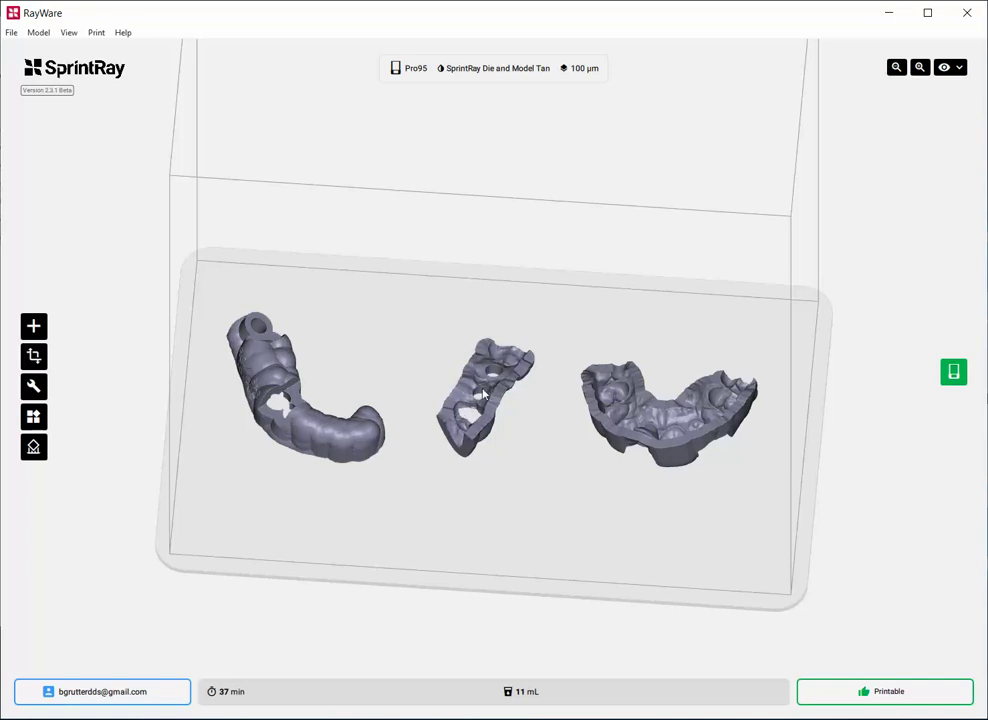
pyautogui.moveTo(640, 471); pyautogui.dragTo(621, 547, button='right')
pyautogui.moveTo(632, 447); pyautogui.dragTo(588, 503, button='right')
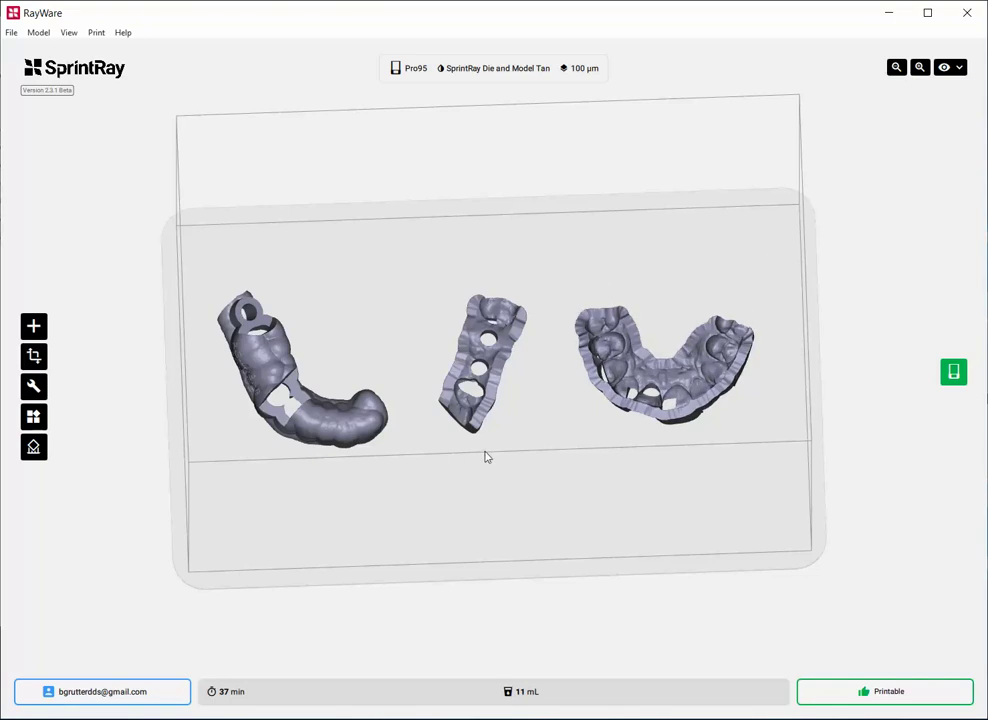
pyautogui.scroll(-1, 485, 452)
pyautogui.scroll(6, 478, 441)
pyautogui.moveTo(393, 523); pyautogui.dragTo(269, 493, button='right')
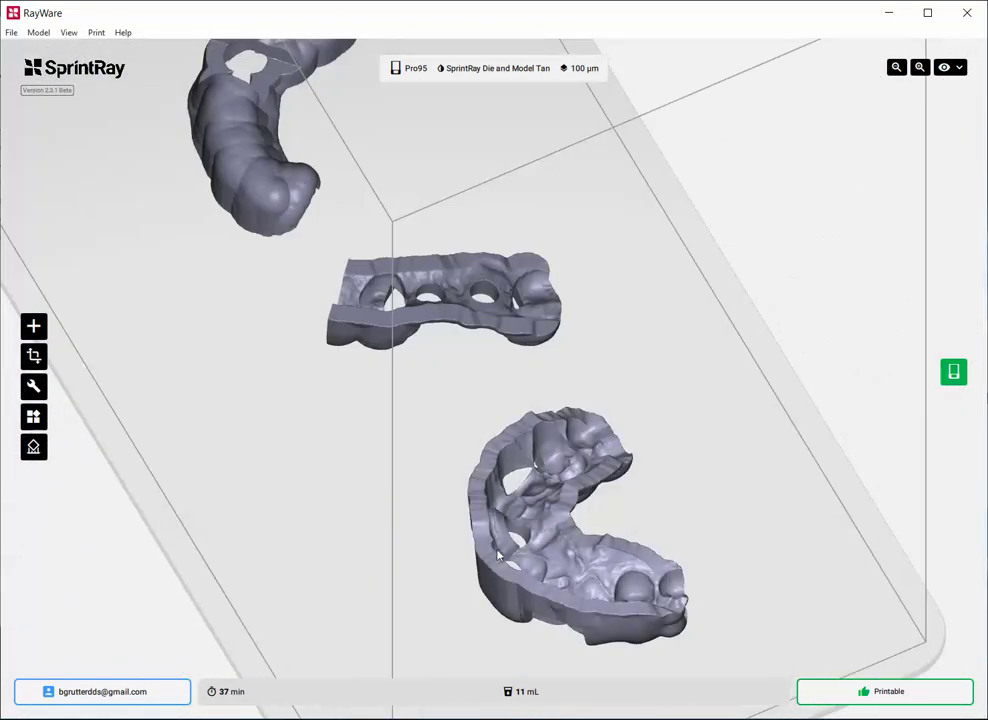
# Tilt the AnteriorGuide model so it stands at an angle to the build plate.
pyautogui.moveTo(517, 581); pyautogui.dragTo(452, 522, button='right')
pyautogui.click(452, 522)
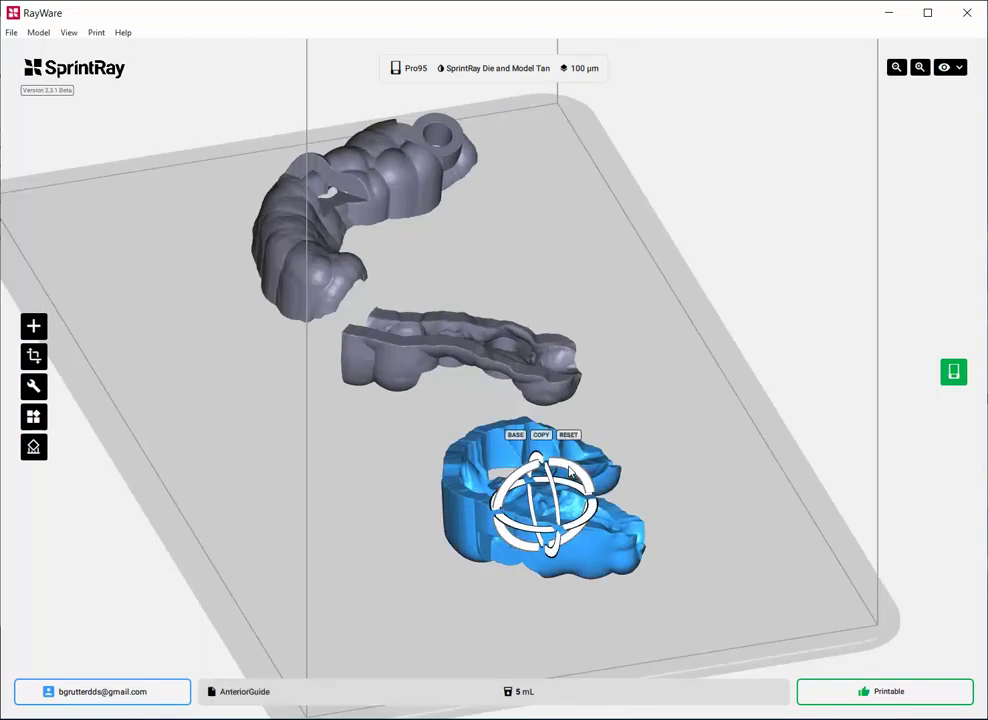
pyautogui.moveTo(569, 467); pyautogui.dragTo(546, 480)
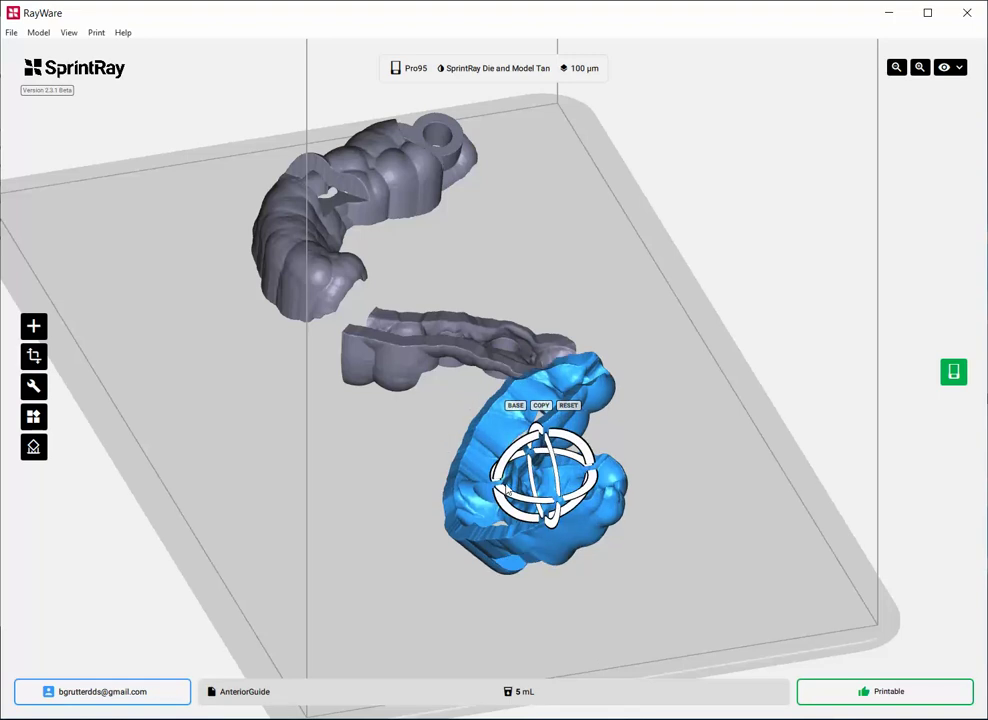
pyautogui.moveTo(366, 437)
pyautogui.mouseDown()
pyautogui.moveTo(423, 465)
pyautogui.moveTo(428, 505)
pyautogui.moveTo(364, 449)
pyautogui.mouseUp()
# Tilt the PosteriorGuide2 model at an angle to the build plate and rotate RJ-31-SG so its inner side faces up.
pyautogui.click(399, 368)
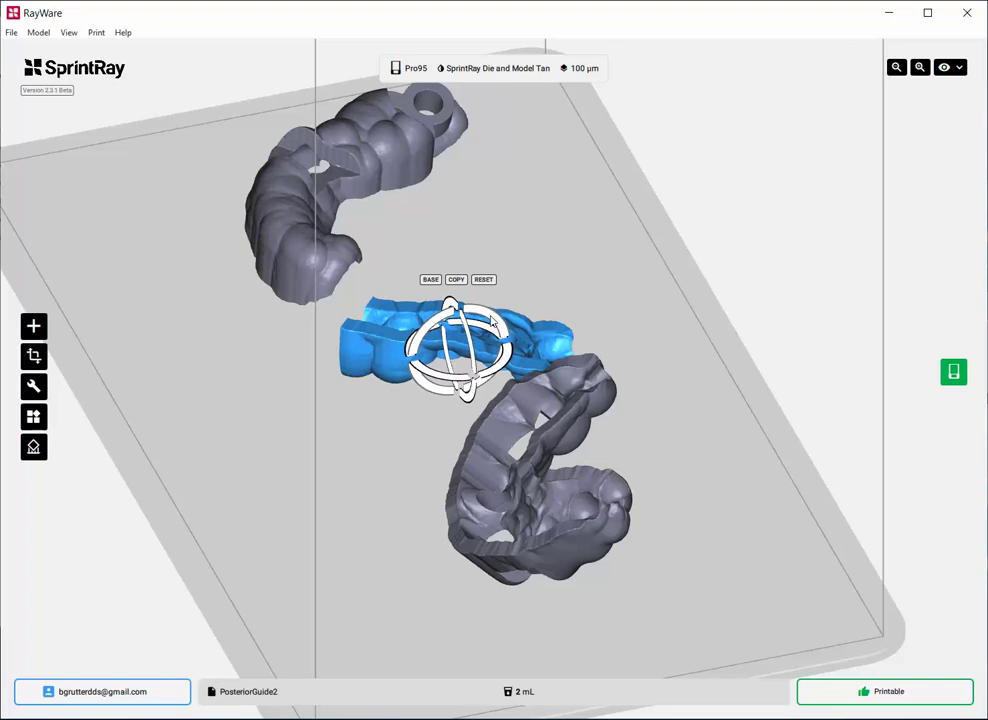
pyautogui.moveTo(471, 320); pyautogui.dragTo(392, 390)
pyautogui.click(298, 248)
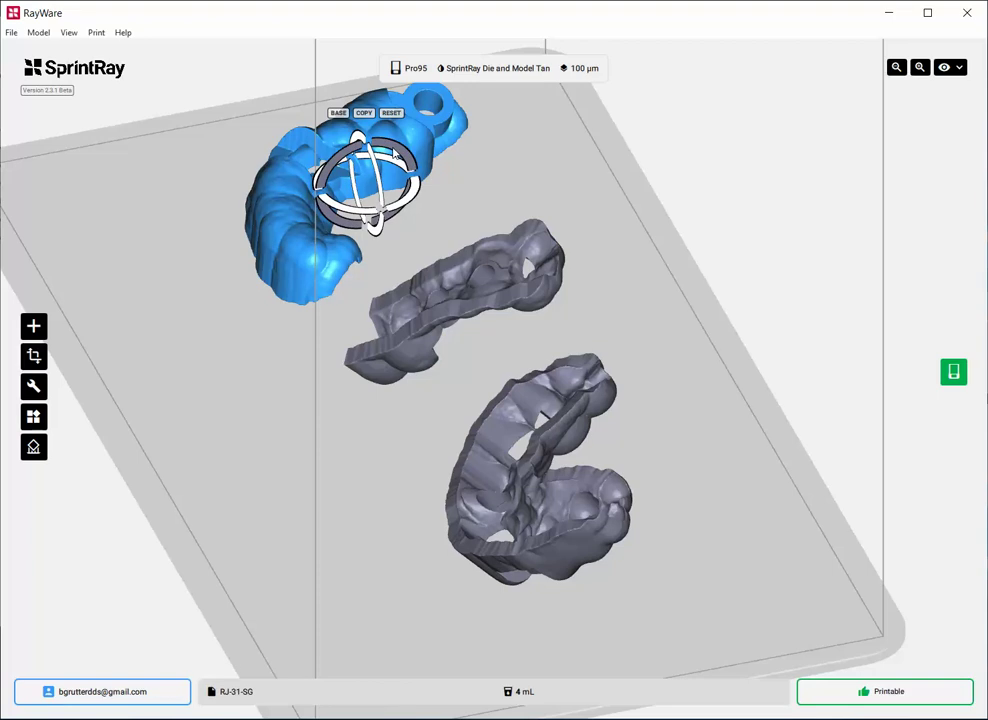
pyautogui.moveTo(397, 152); pyautogui.dragTo(322, 178)
# Generate support structures for AnteriorGuide, PosteriorGuide2 and RJ-31-SG, one model after another.
pyautogui.moveTo(214, 285); pyautogui.dragTo(368, 382, button='right')
pyautogui.scroll(4, 288, 522)
pyautogui.scroll(-5, 285, 528)
pyautogui.moveTo(285, 528); pyautogui.dragTo(362, 512, button='right')
pyautogui.moveTo(425, 483); pyautogui.dragTo(223, 404, button='right')
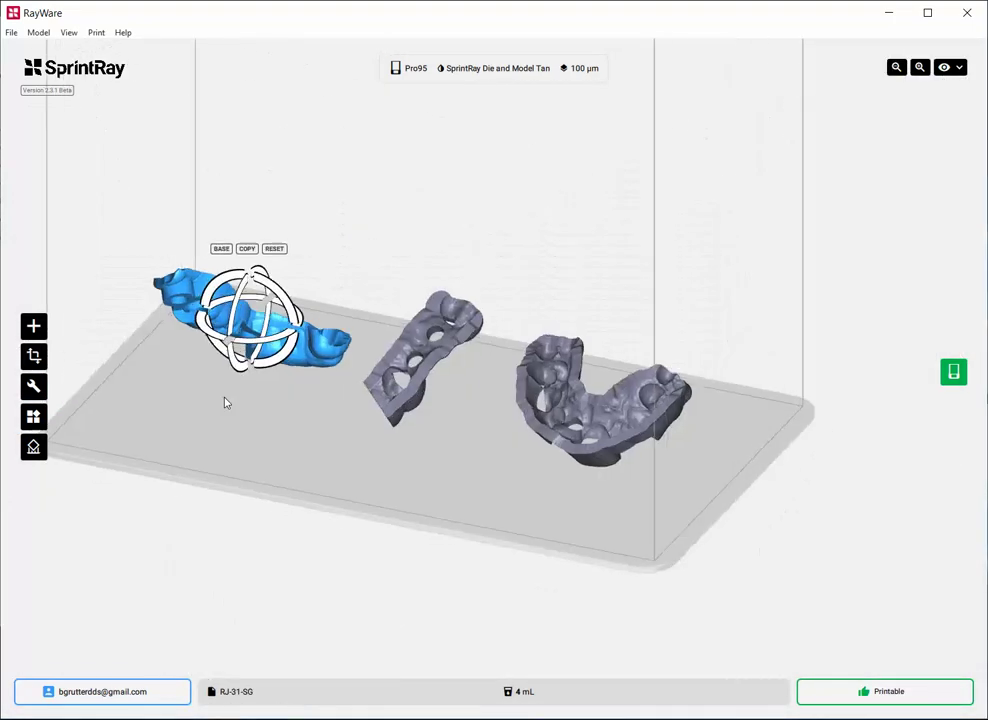
pyautogui.click(624, 457)
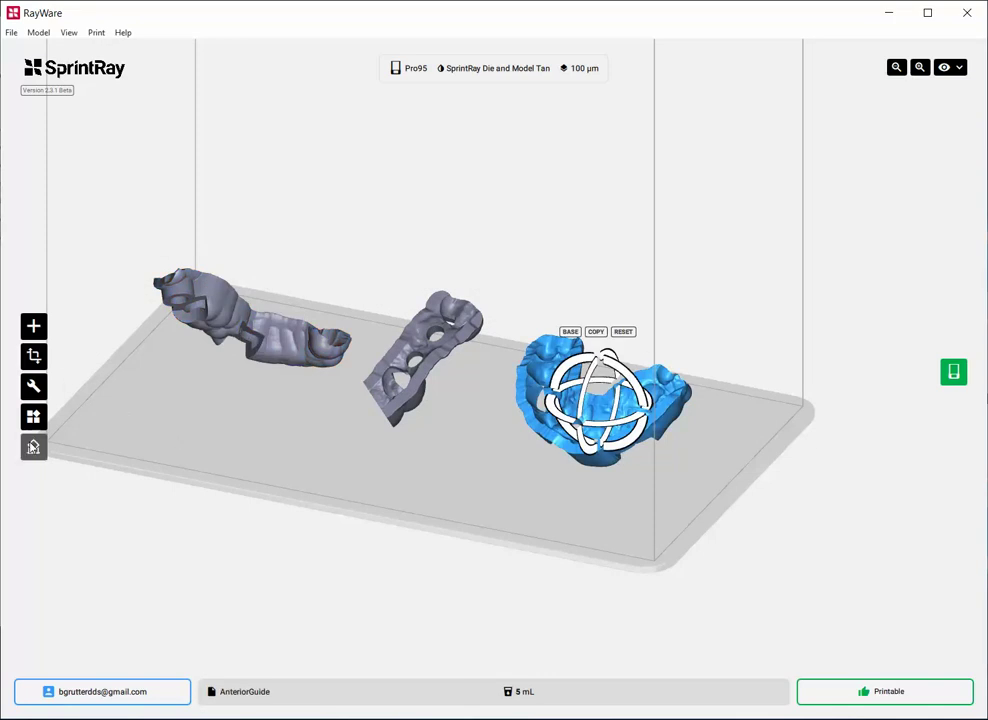
pyautogui.click(33, 447)
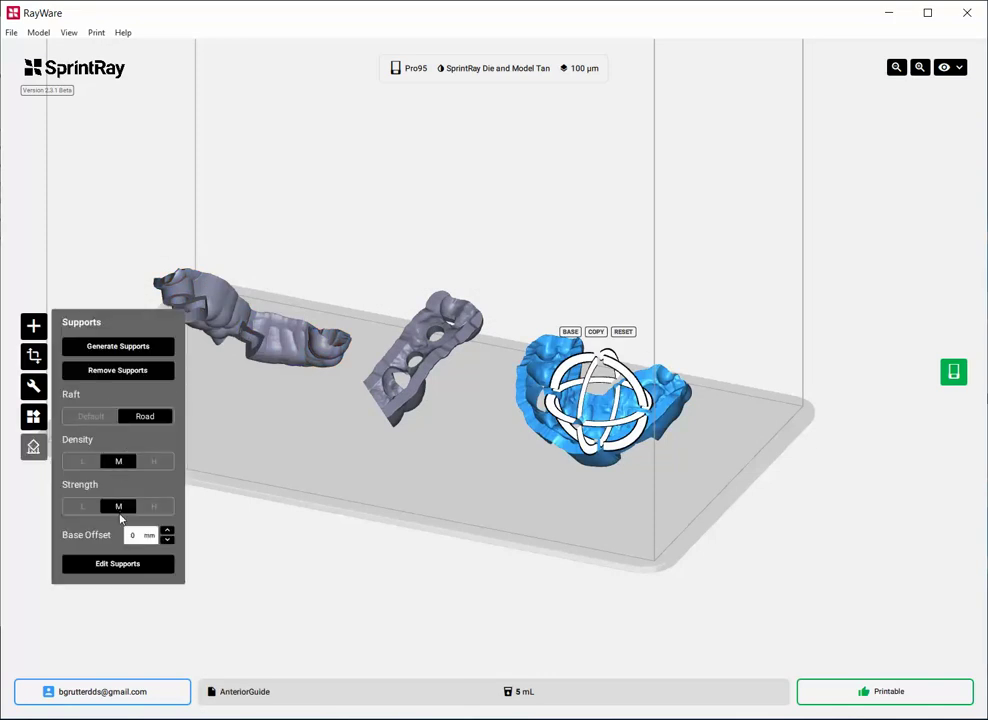
pyautogui.click(118, 346)
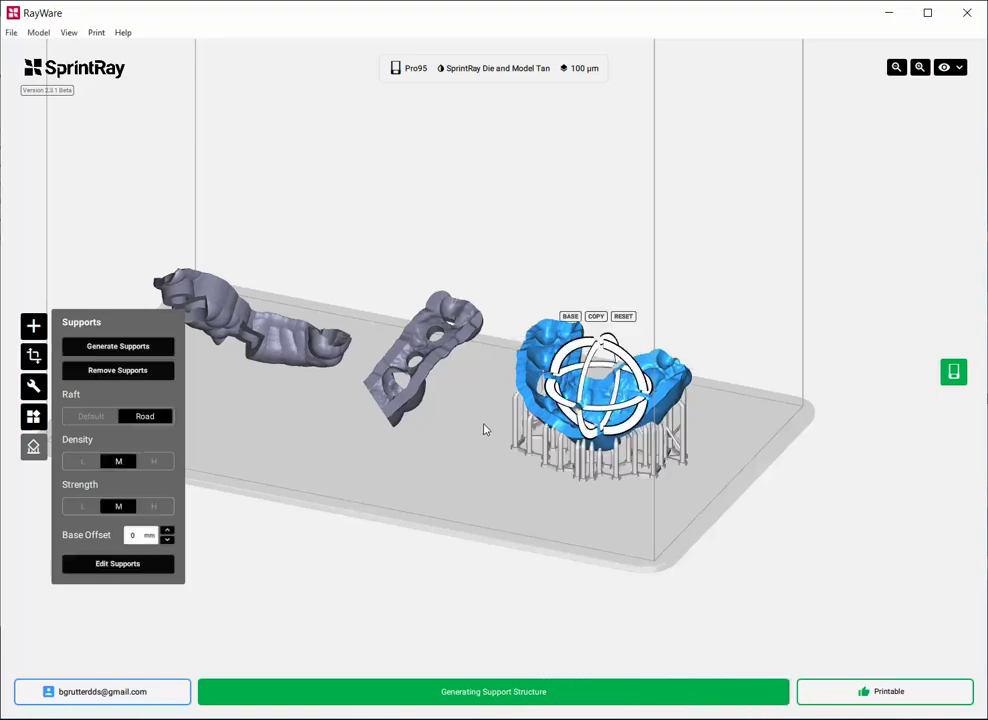
pyautogui.click(397, 345)
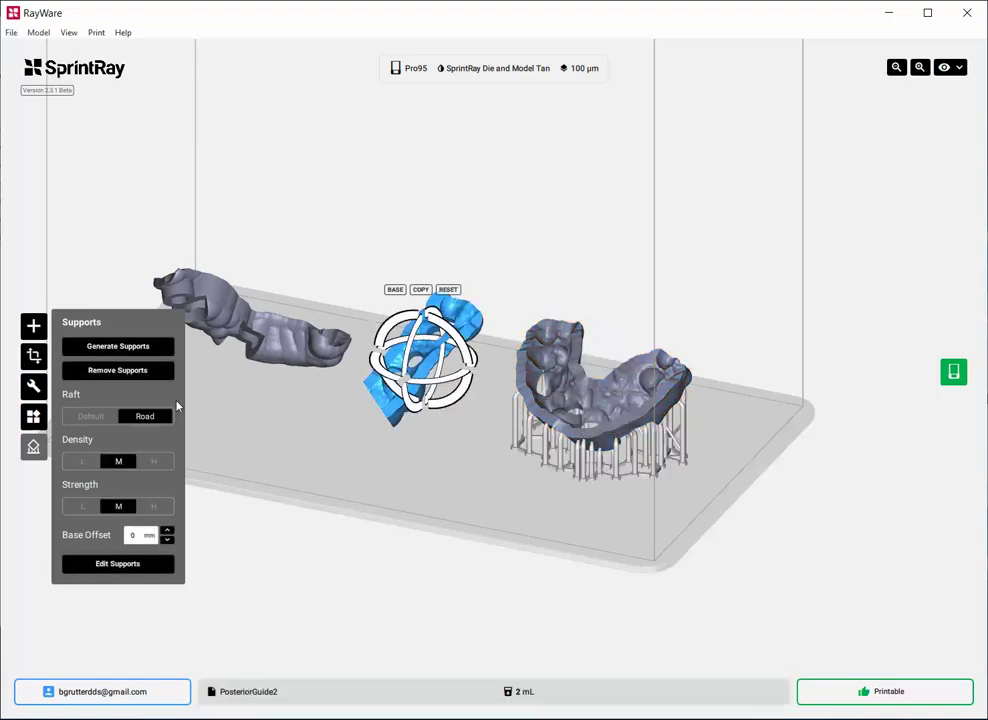
pyautogui.click(130, 346)
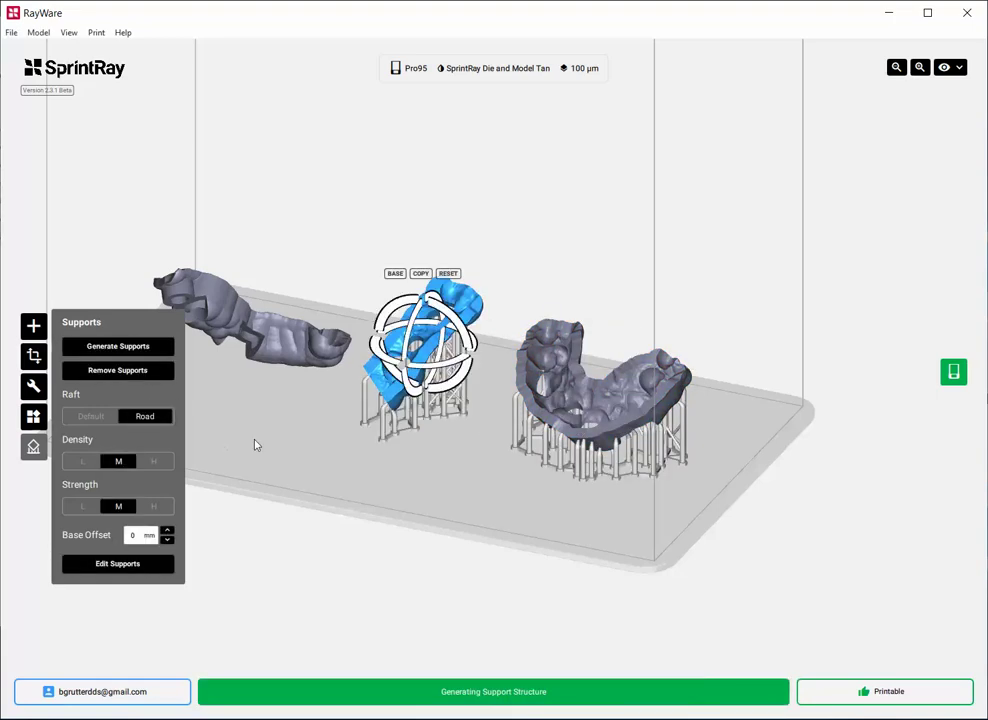
pyautogui.click(182, 272)
pyautogui.click(117, 347)
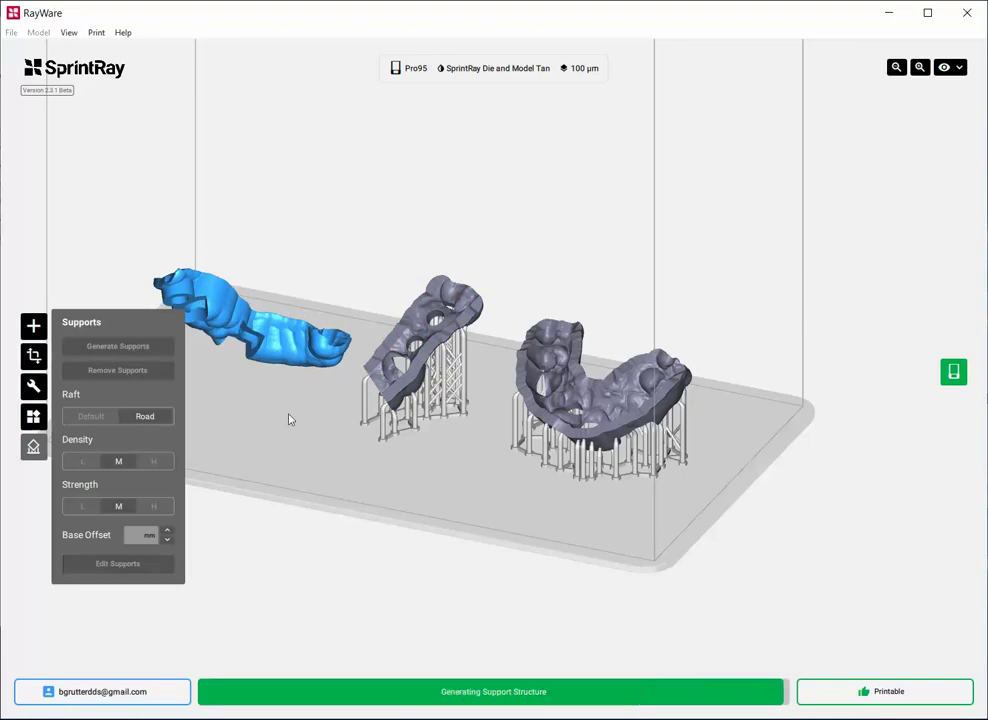
# Examine the generated supports beneath the three guides from several sides.
pyautogui.moveTo(289, 420); pyautogui.dragTo(493, 420, button='right')
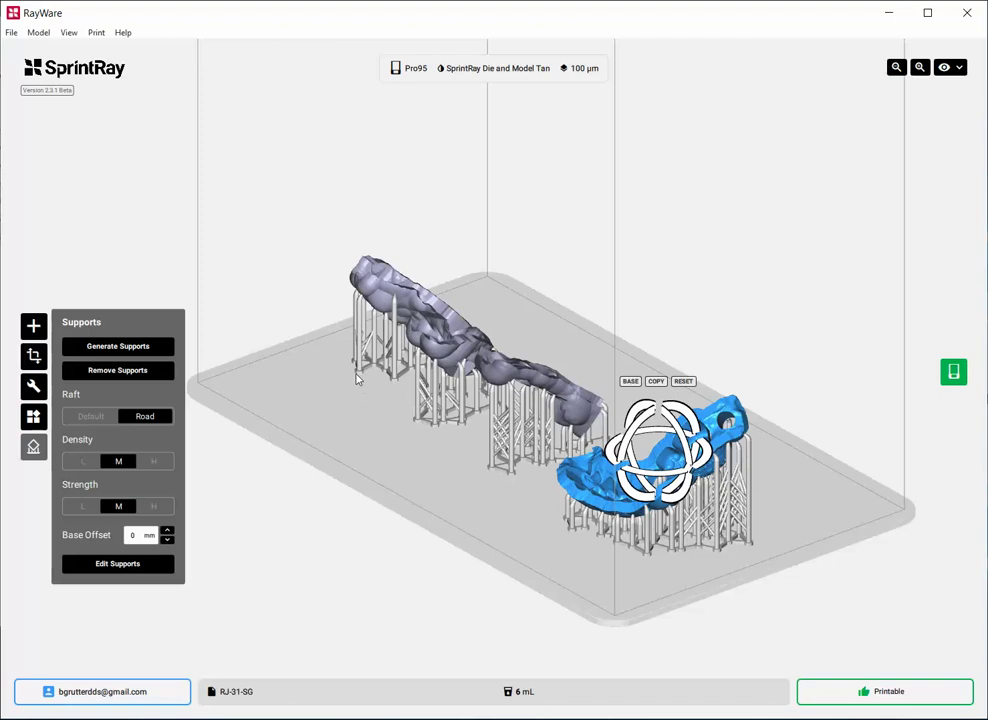
pyautogui.moveTo(366, 405); pyautogui.dragTo(291, 357)
pyautogui.click(305, 410)
pyautogui.moveTo(305, 410); pyautogui.dragTo(367, 386)
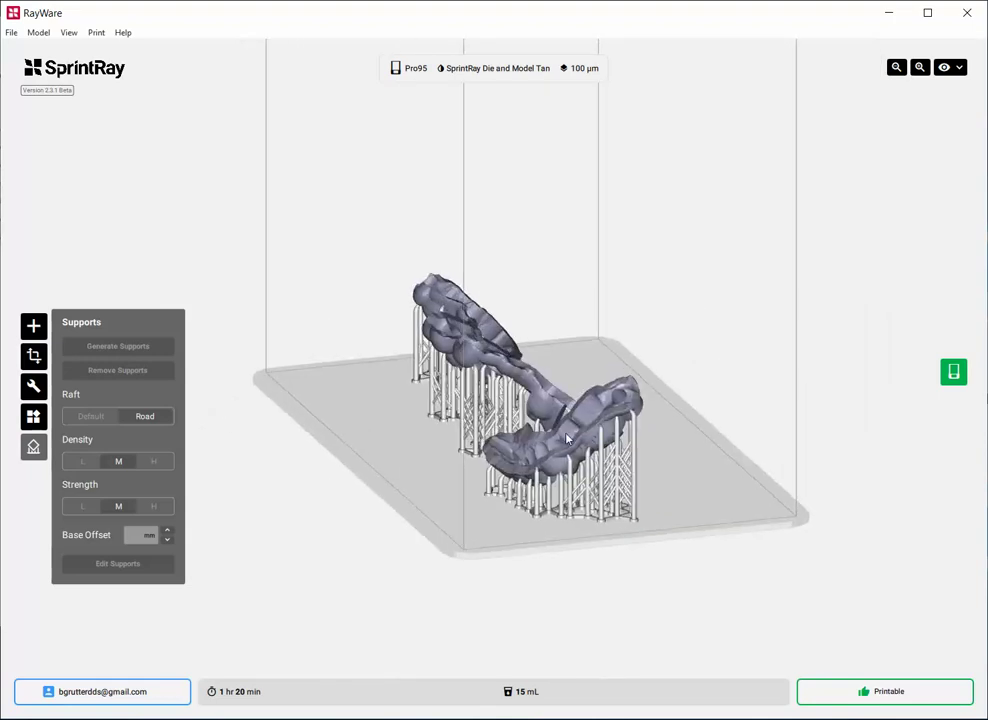
pyautogui.moveTo(571, 445); pyautogui.dragTo(412, 536)
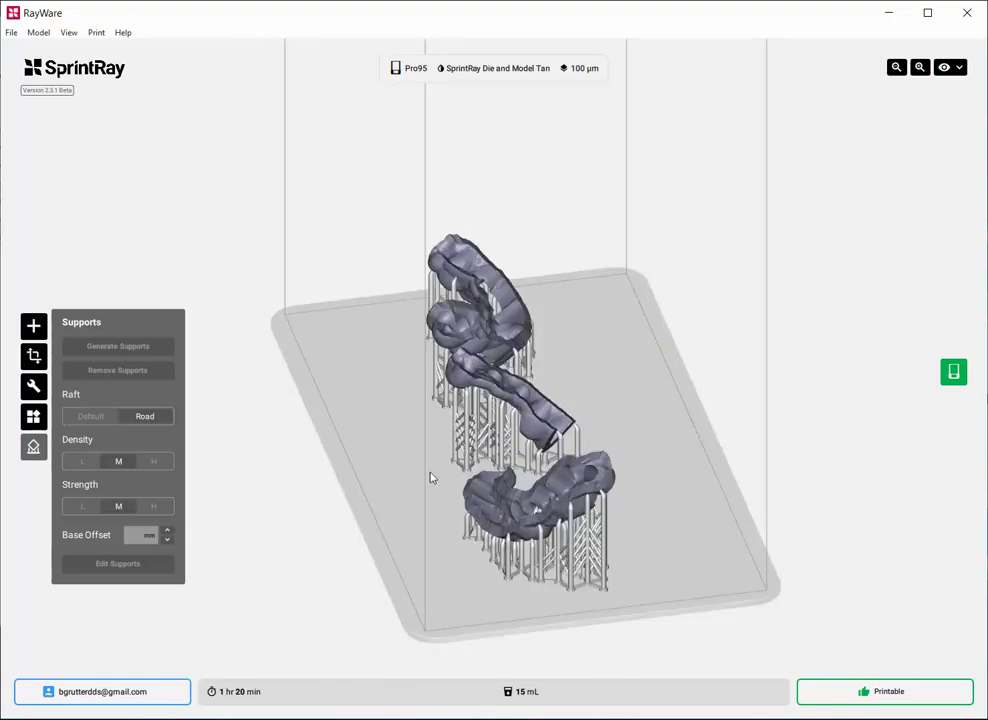
pyautogui.moveTo(440, 560); pyautogui.dragTo(592, 360)
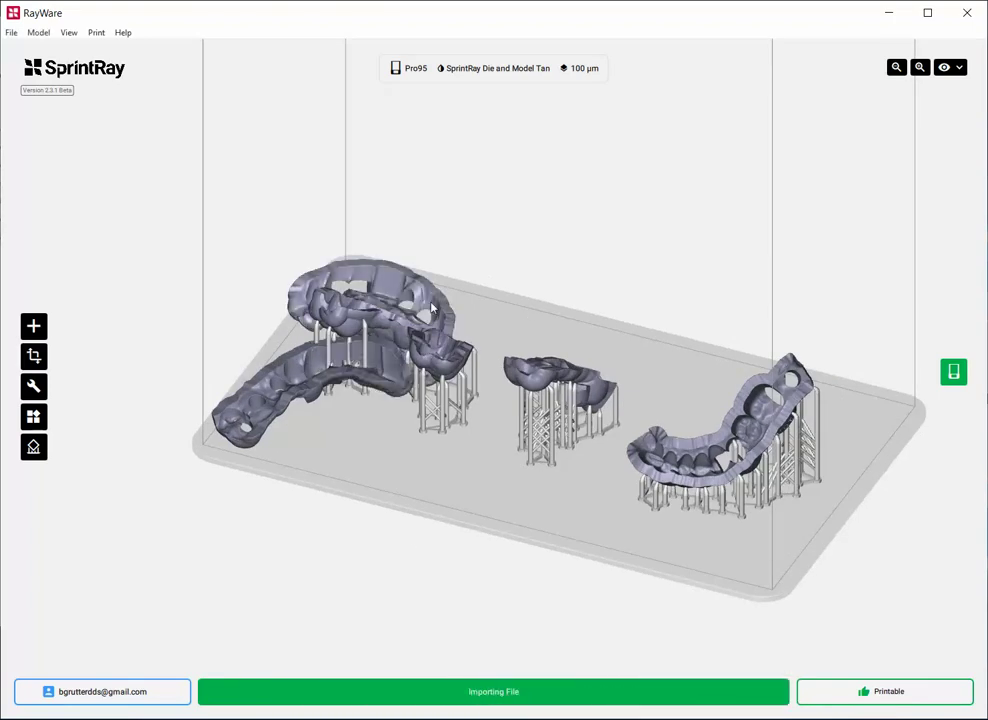
# Delete the imported PosteriorGuide and the extra unsupported AnteriorGuide from the build plate.
pyautogui.moveTo(378, 447); pyautogui.dragTo(366, 492, button='right')
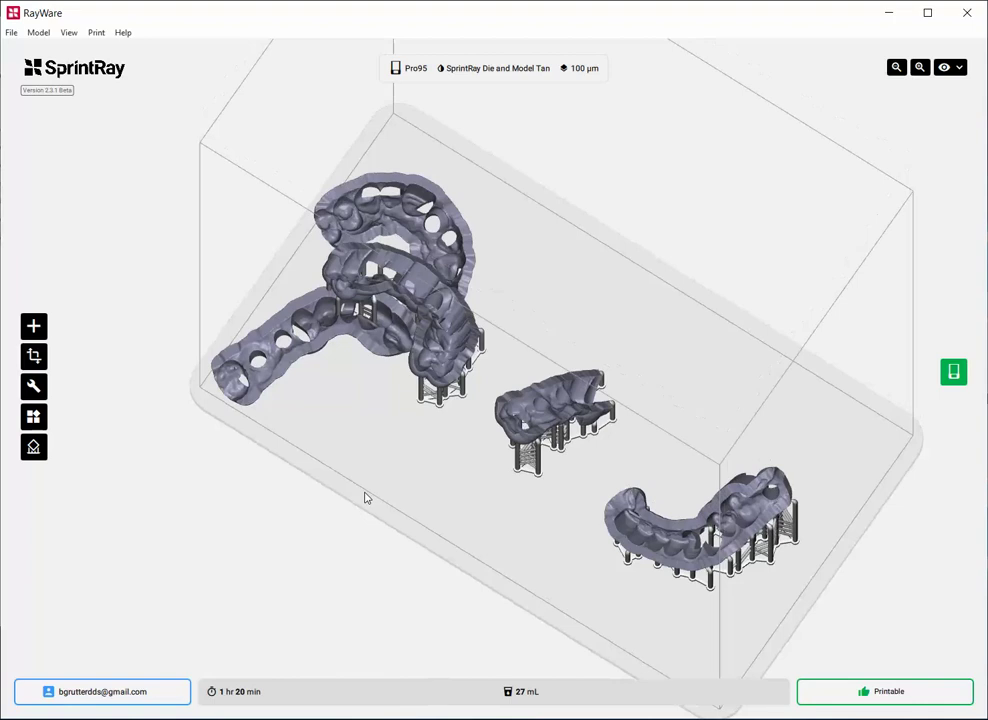
pyautogui.click(353, 335)
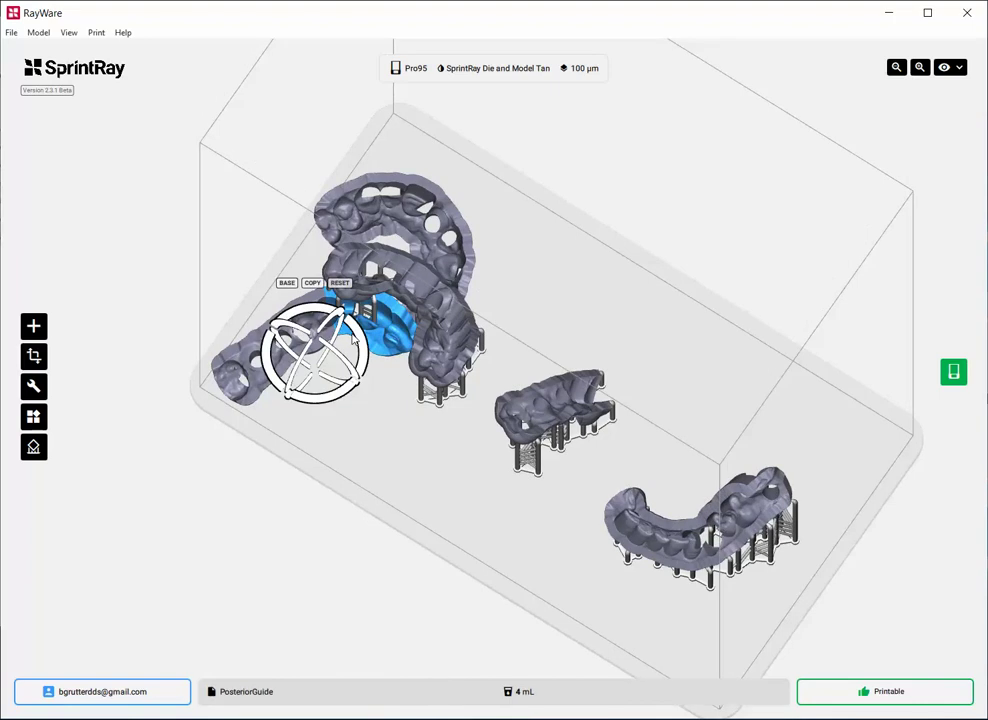
pyautogui.click(449, 231)
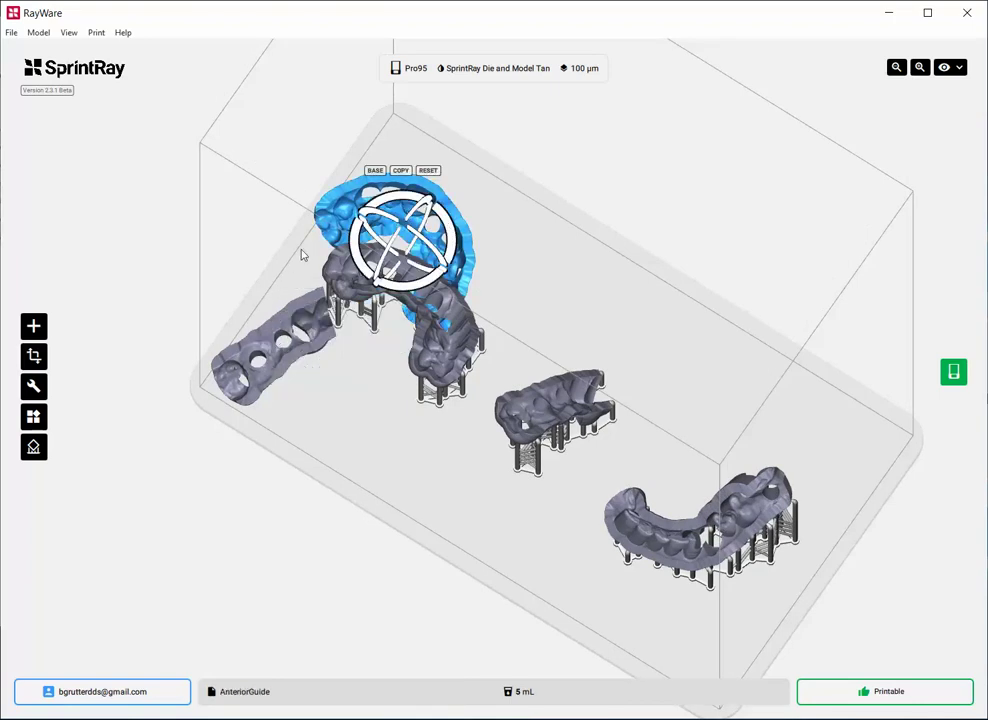
pyautogui.press('Delete')
# Move the supported AnteriorGuide away and place the unsupported PosteriorGuide2 in the freed end of the build plate.
pyautogui.moveTo(283, 357); pyautogui.dragTo(561, 307)
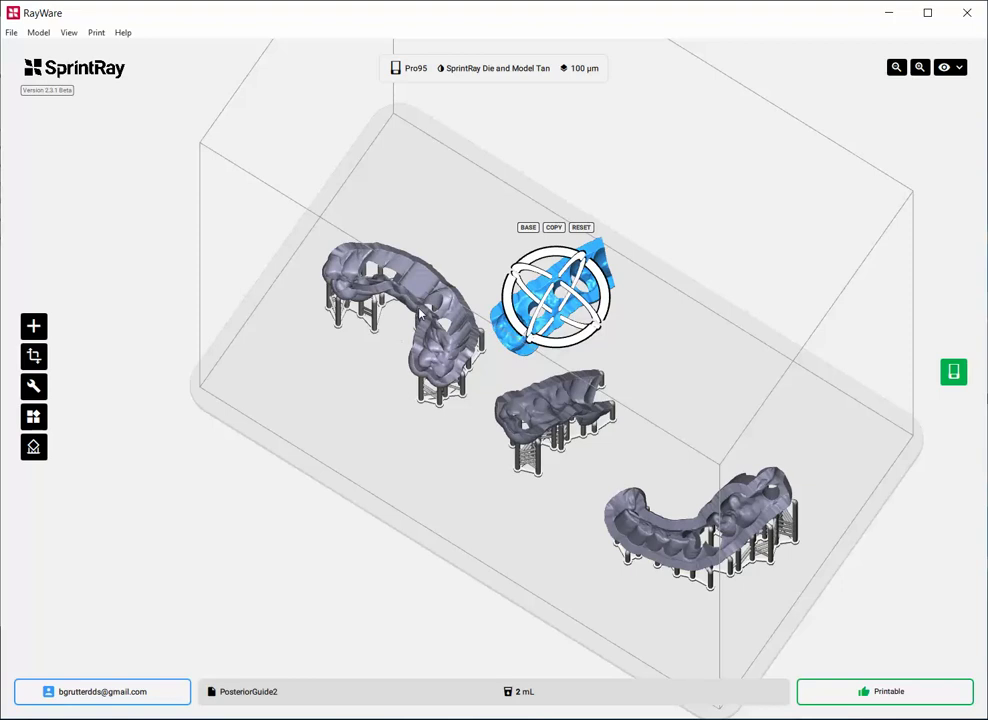
pyautogui.moveTo(419, 313); pyautogui.dragTo(585, 530)
pyautogui.moveTo(531, 301); pyautogui.dragTo(388, 289)
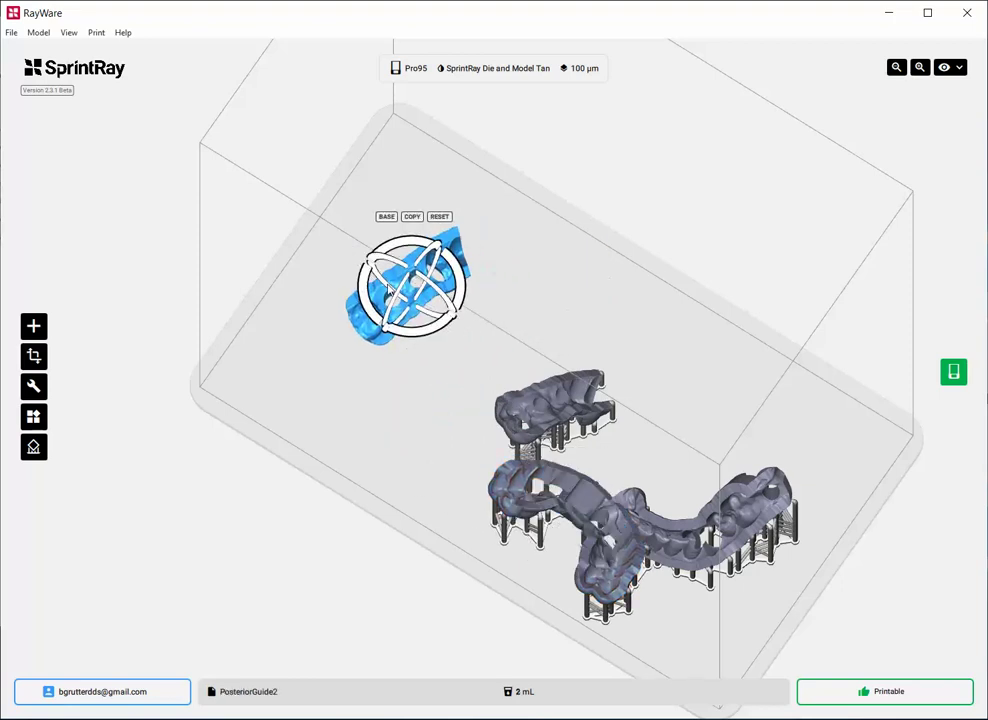
# Tilt the unsupported PosteriorGuide2 at an angle to the build plate and generate its supports.
pyautogui.moveTo(402, 420); pyautogui.dragTo(538, 392, button='right')
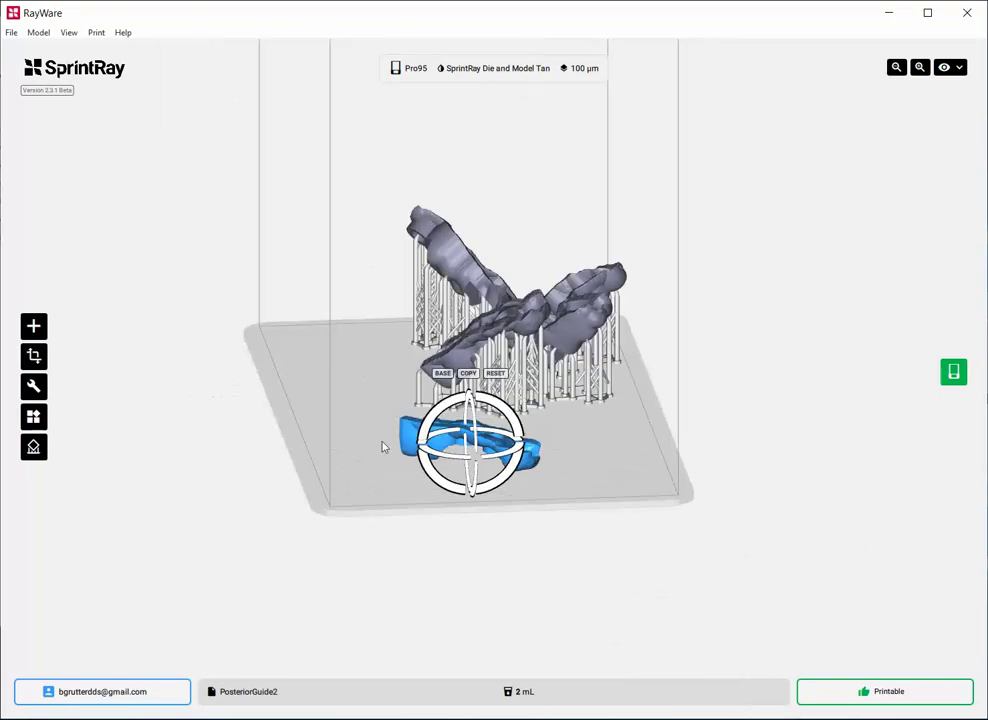
pyautogui.moveTo(383, 447); pyautogui.dragTo(455, 415, button='right')
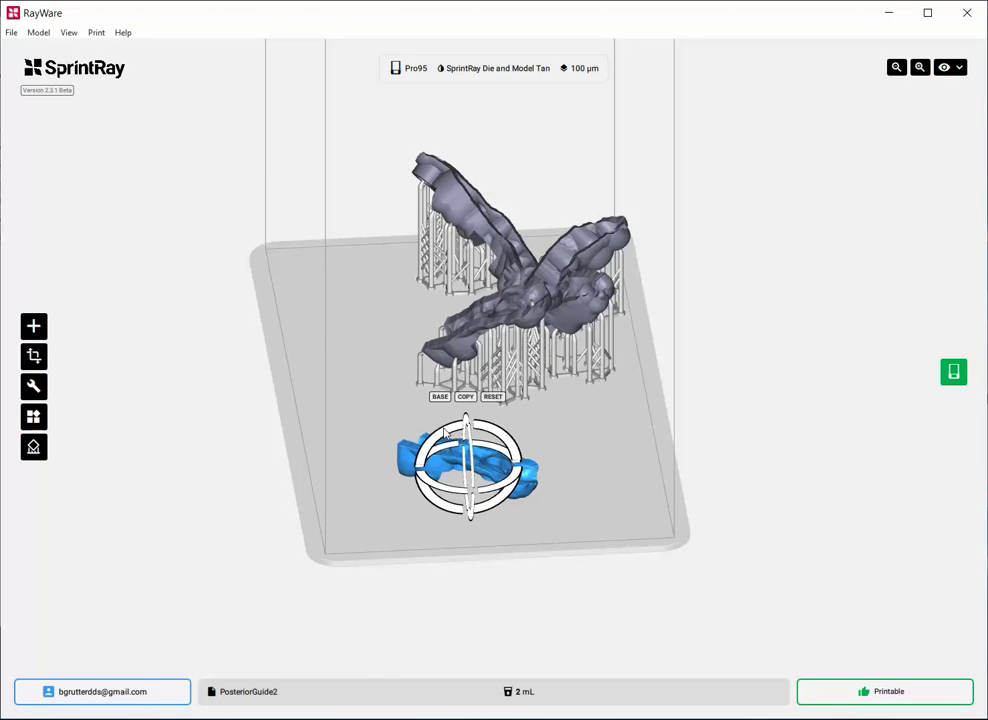
pyautogui.moveTo(422, 441); pyautogui.dragTo(400, 450)
pyautogui.moveTo(338, 457); pyautogui.dragTo(397, 472, button='right')
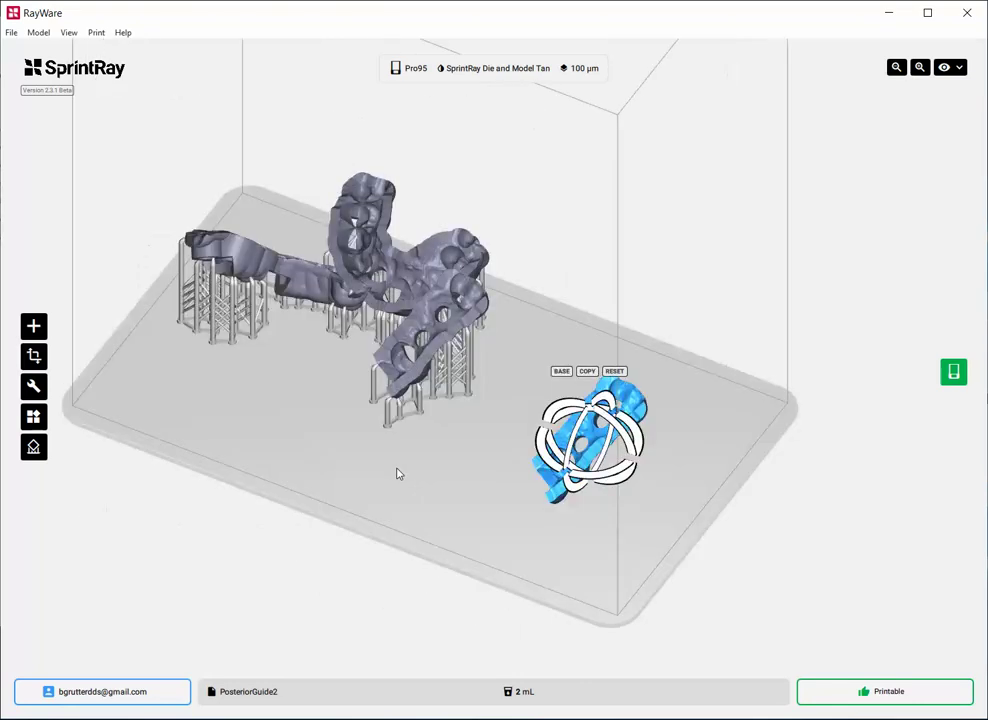
pyautogui.click(33, 447)
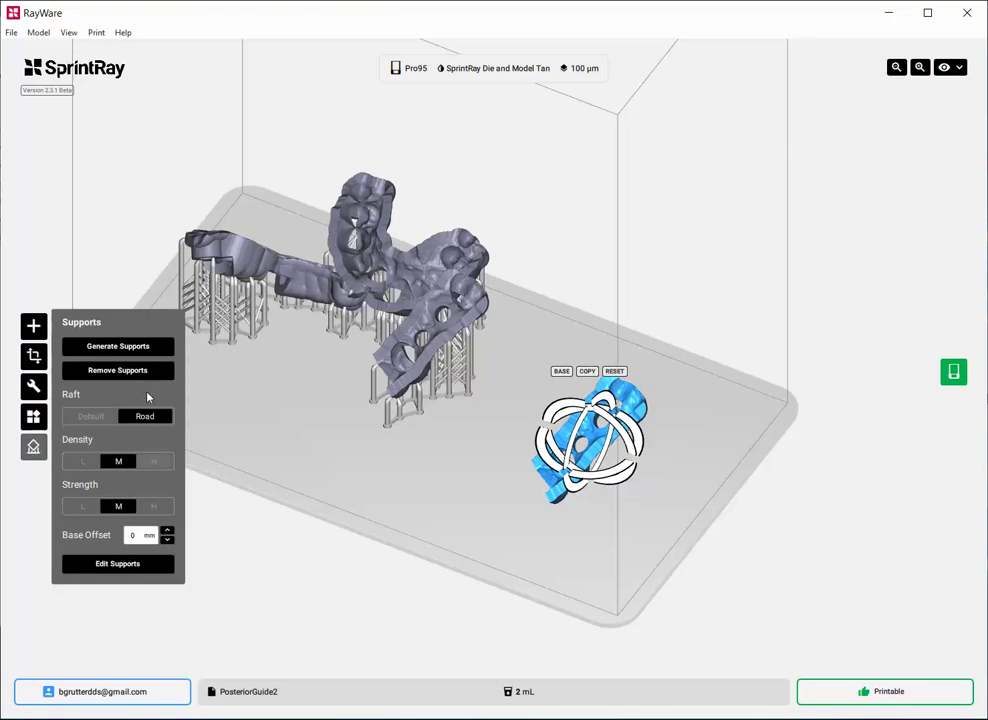
pyautogui.click(138, 346)
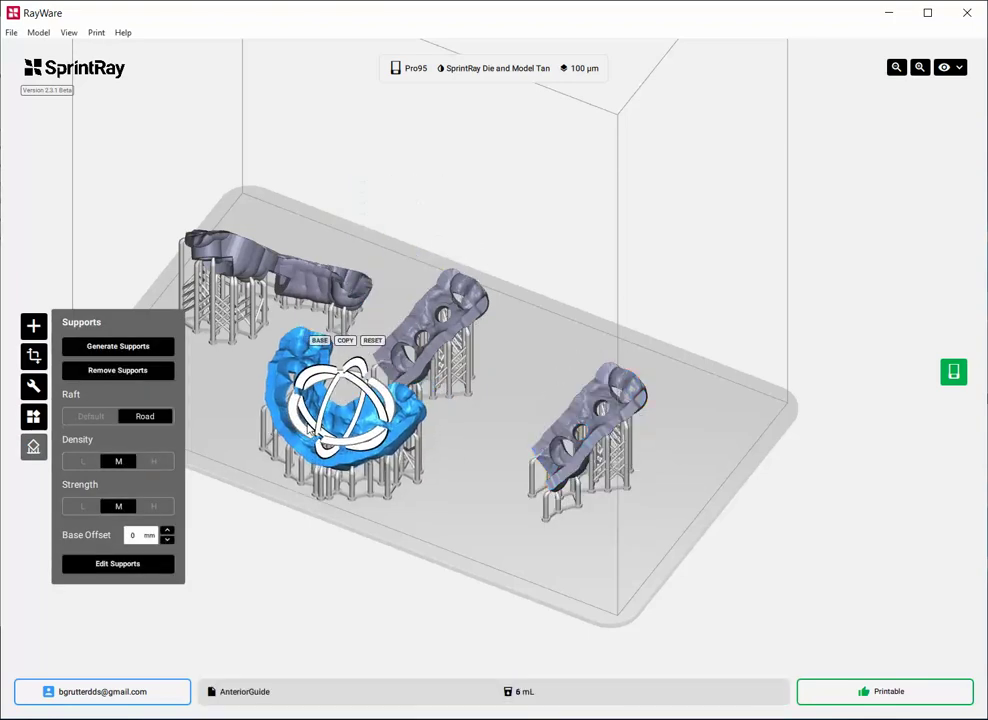
# Space the supported guides apart on the build plate and open the print job setup.
pyautogui.click(481, 342)
pyautogui.moveTo(470, 305); pyautogui.dragTo(540, 334)
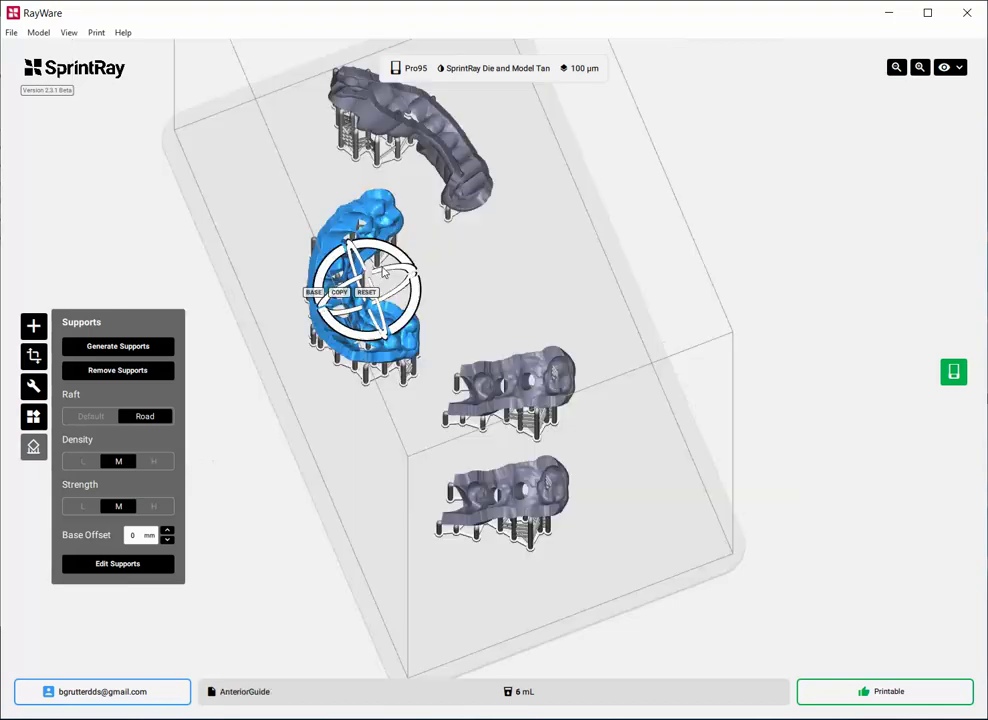
pyautogui.moveTo(385, 272); pyautogui.dragTo(562, 212, button='right')
pyautogui.click(952, 373)
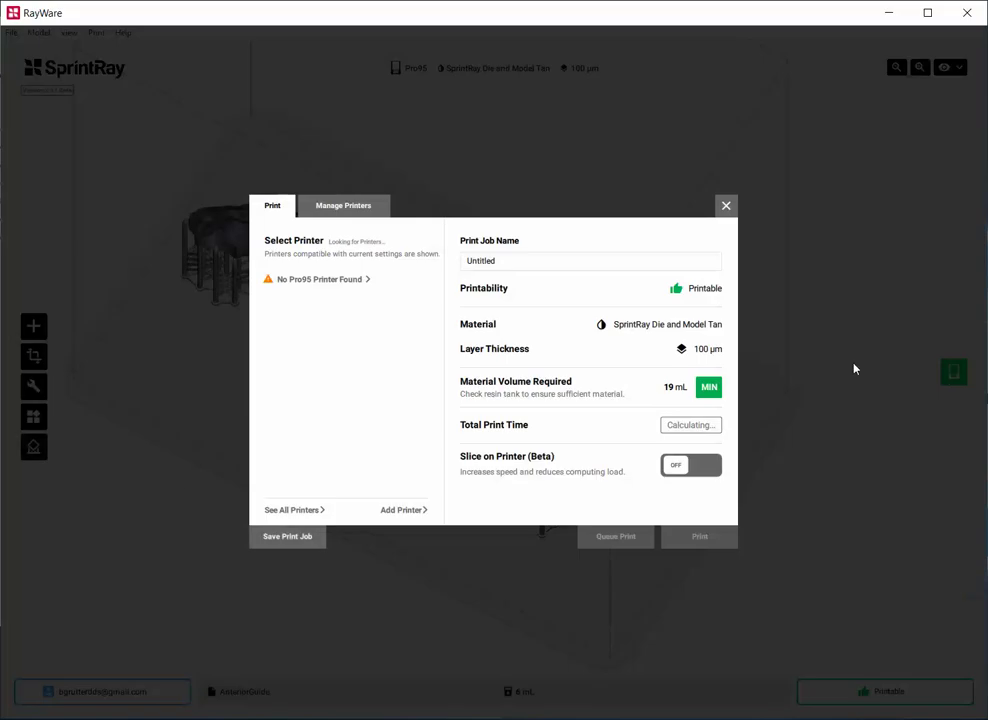